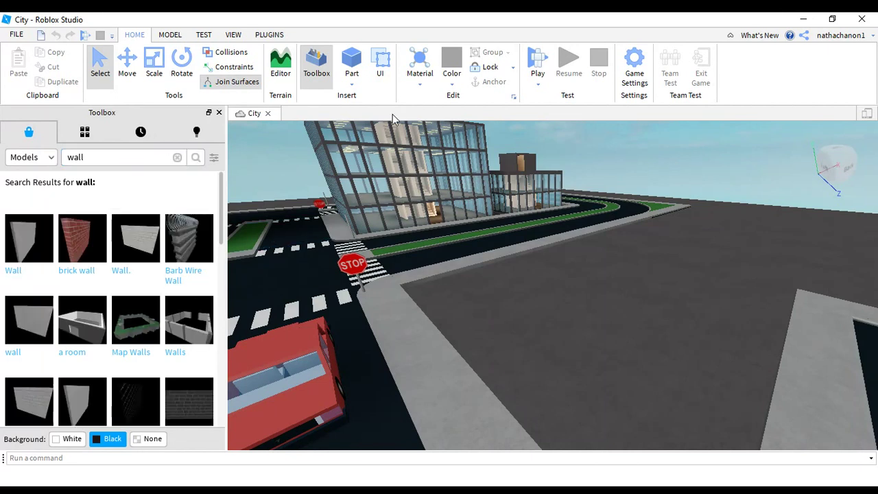
Step: Set the part material to Brick
left_click(432, 77)
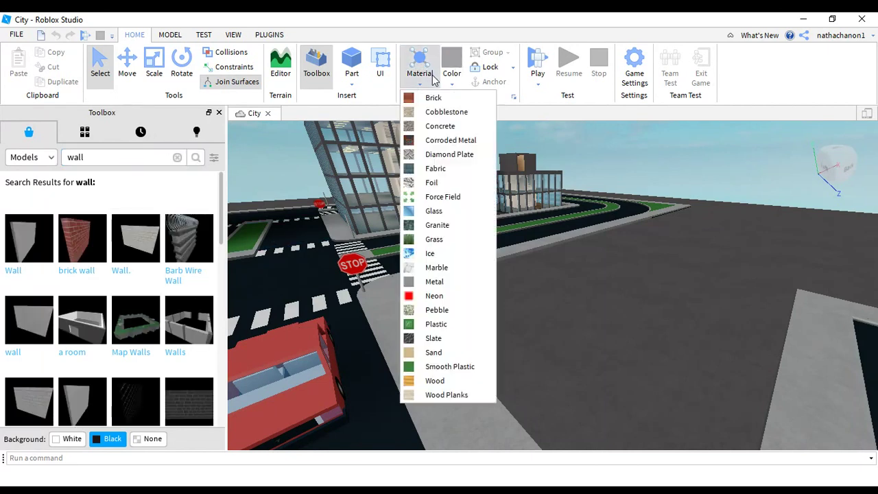
left_click(434, 98)
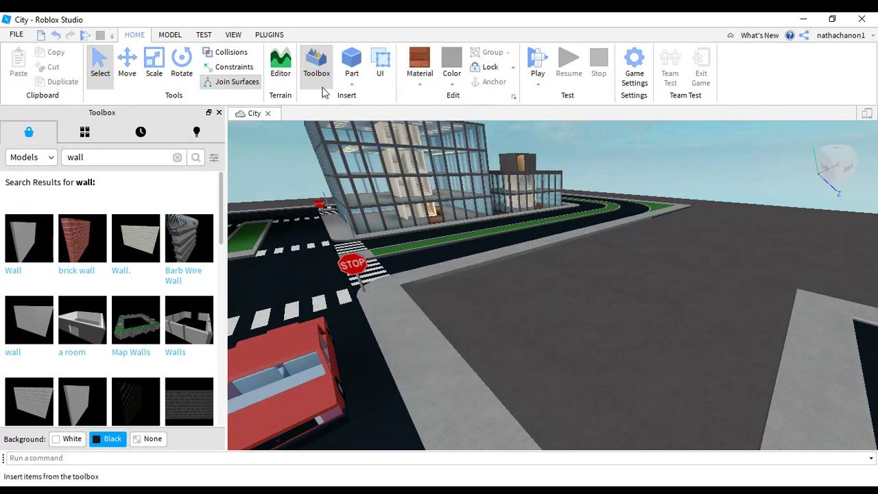
Step: Insert the "a room" model with its door opening and place it on the empty ground beside the end of the road
right_click_drag(483, 153, 483, 158)
key("s")
key("w")
right_click_drag(588, 411, 532, 414)
right_click_drag(516, 340, 572, 333)
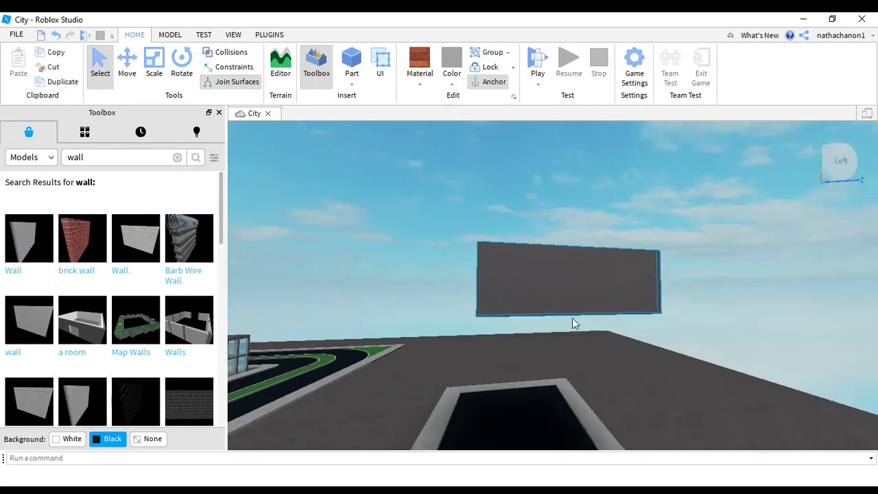
left_click_drag(572, 312, 520, 378)
key("w")
right_click_drag(519, 378, 520, 377)
key("w")
key("s")
key("w")
key("a")
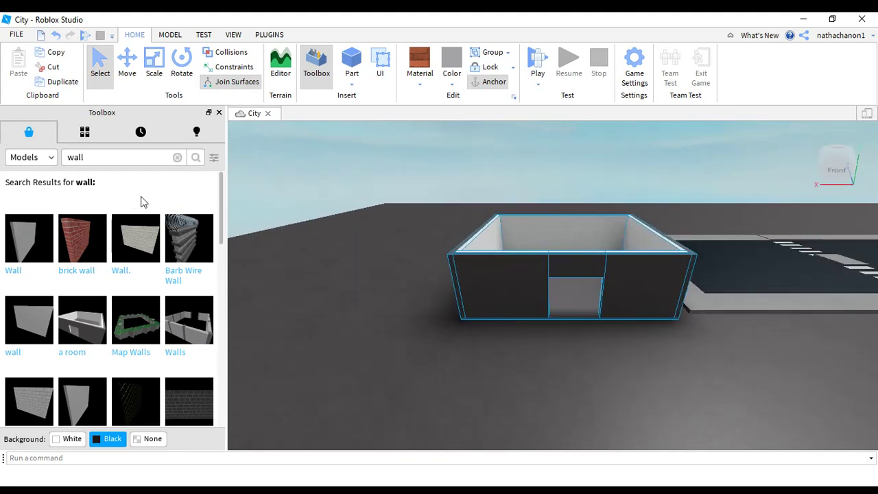
Step: Search the model library for "door"
left_click(151, 165)
key("BackSpace")
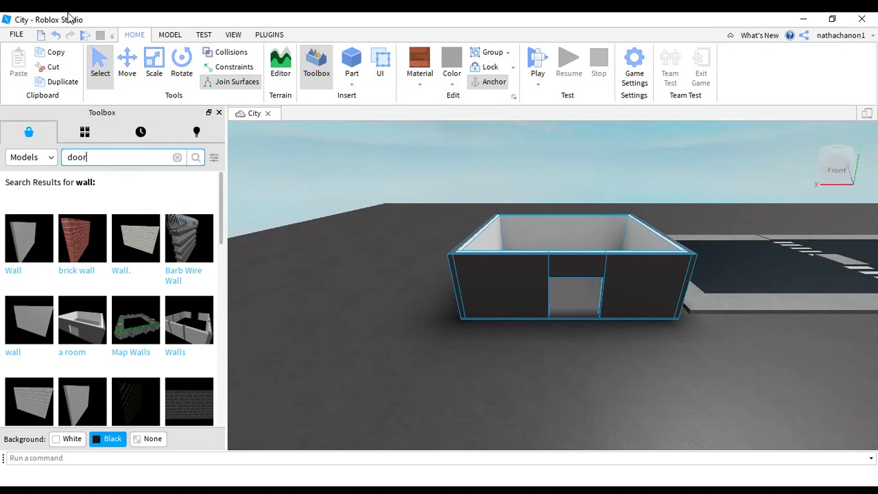
key("Return")
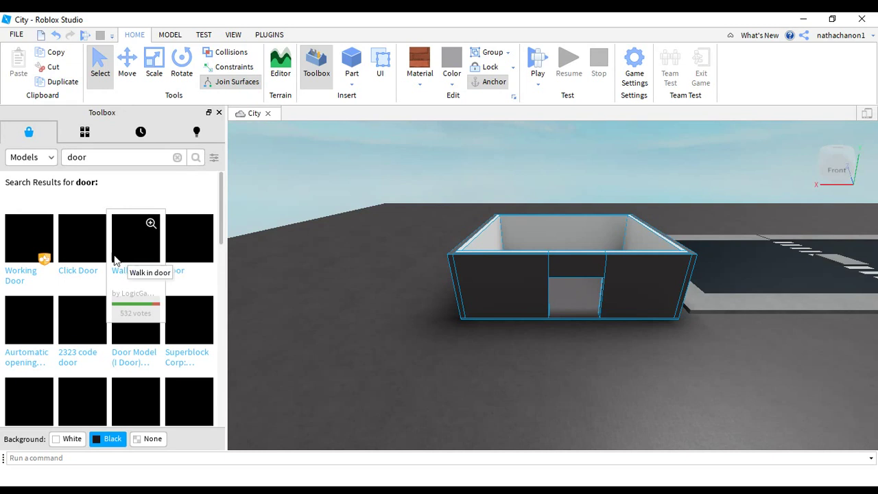
left_click(35, 249)
key("f")
right_click_drag(505, 332, 504, 332)
scroll(504, 332, "down", 4)
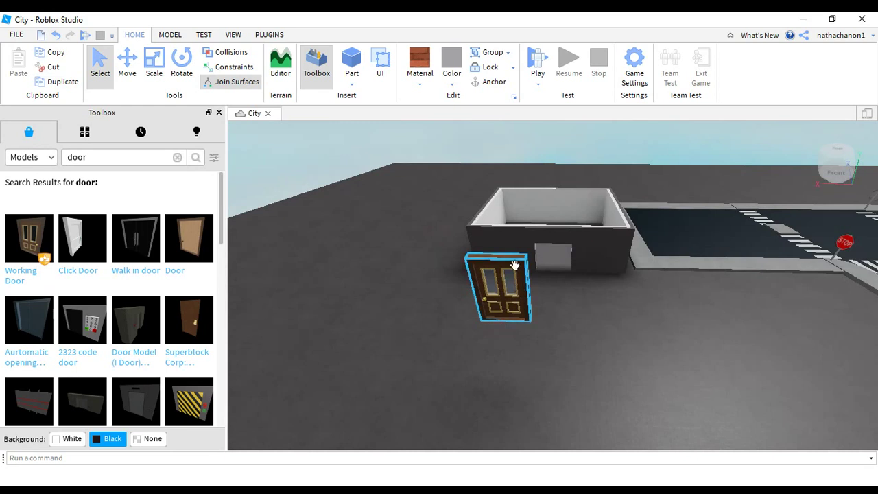
key("Delete")
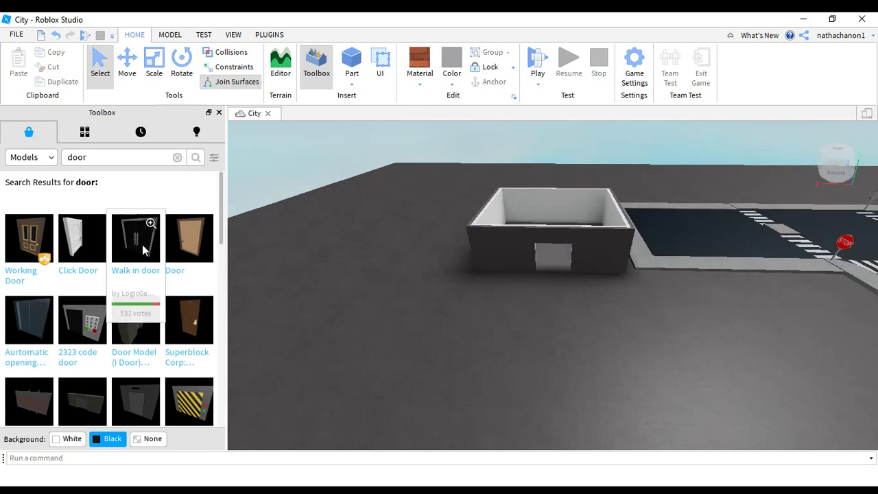
Step: Insert the "Walk in door" model and bring it over to the room's door opening
left_click(143, 249)
left_click_drag(521, 265, 509, 181)
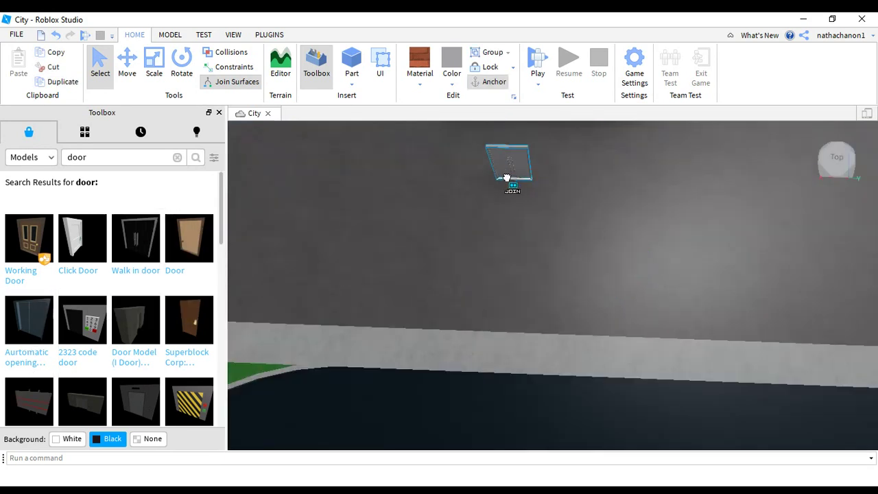
right_click_drag(533, 202, 534, 202)
scroll(533, 203, "up", 3)
left_click_drag(641, 246, 709, 231)
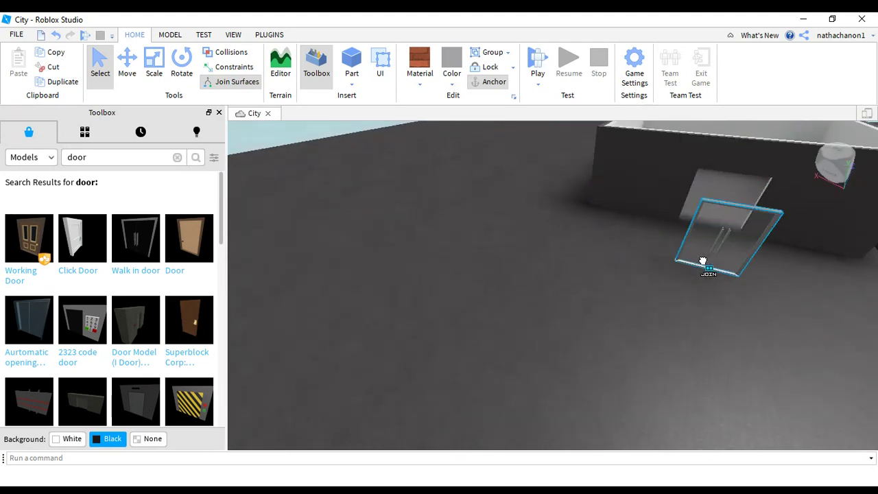
right_click_drag(748, 232, 747, 230)
scroll(747, 230, "up", 3)
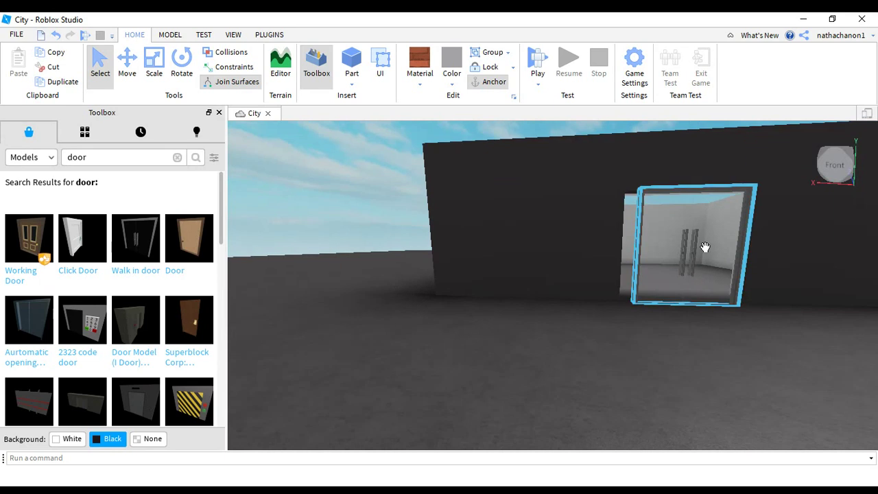
Step: Reposition the glass double door so it stands on the ground just in front of the room's doorway
left_click_drag(705, 248, 689, 332)
right_click_drag(689, 332, 705, 293)
key("f")
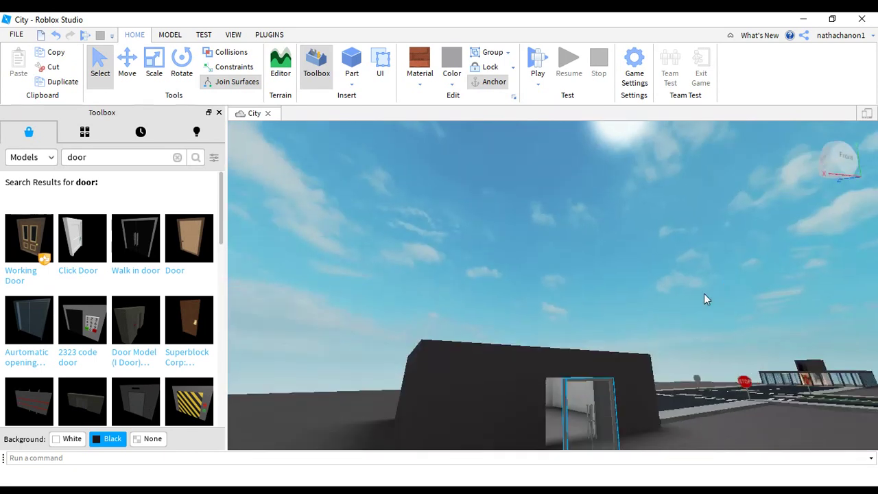
left_click_drag(622, 318, 564, 342)
right_click_drag(636, 340, 609, 341)
mouse_move(568, 235)
left_mouse_down()
mouse_move(580, 243)
mouse_move(580, 231)
mouse_move(575, 236)
left_mouse_up()
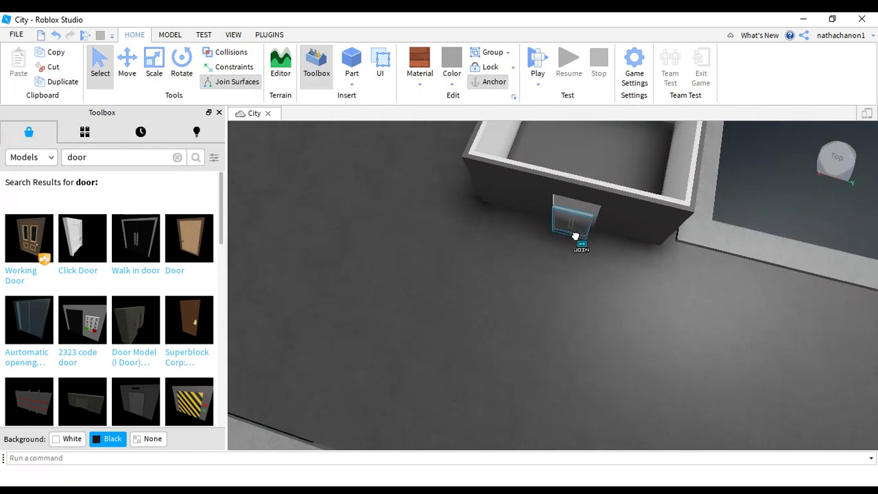
right_click_drag(675, 236, 684, 238)
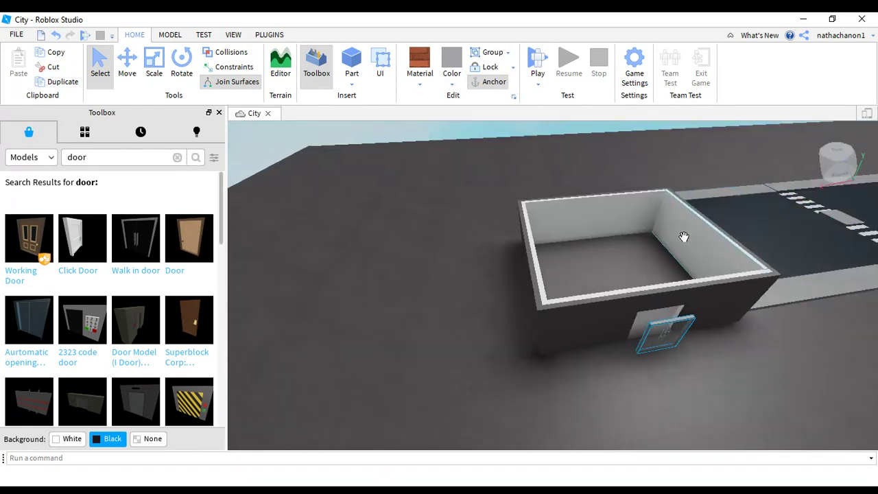
Step: Place a block part on the ground beside the glass door and rotate it upright
key("d")
key("d")
key("a")
key("d")
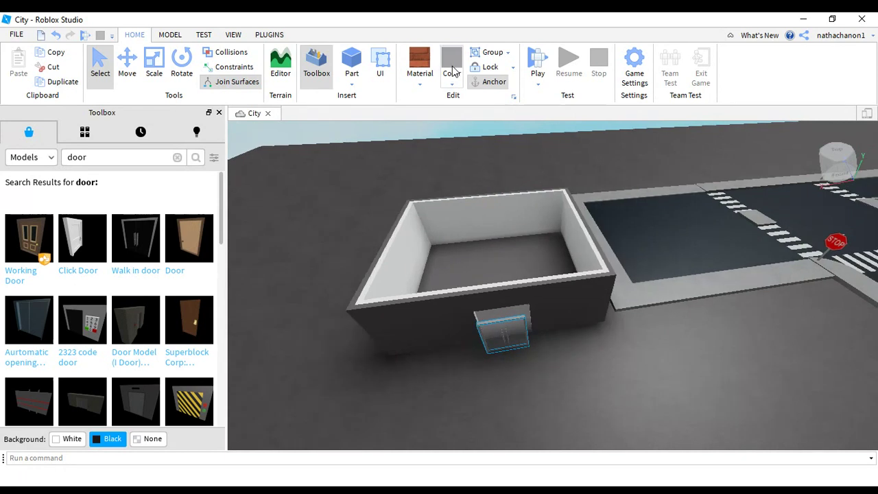
key("a")
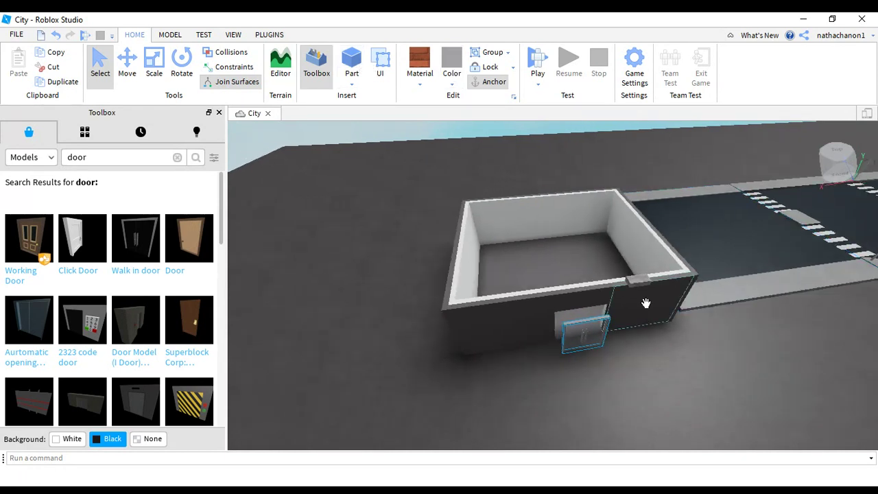
left_click(636, 281)
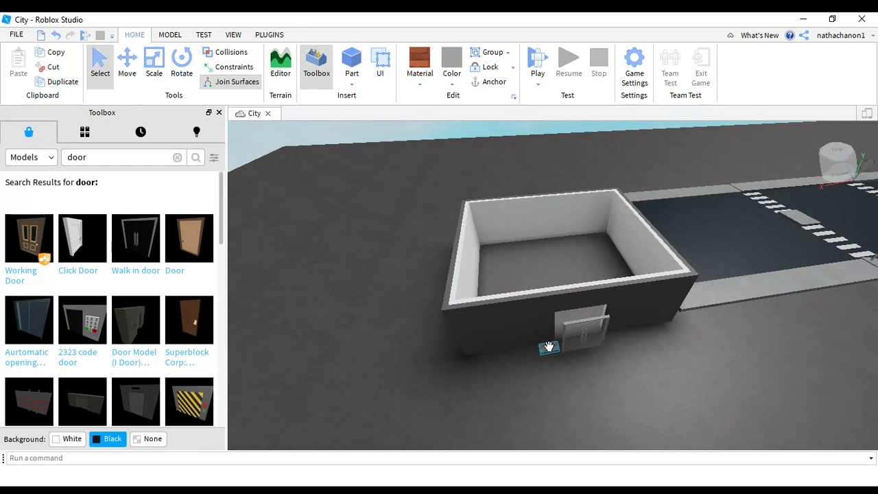
left_click(182, 62)
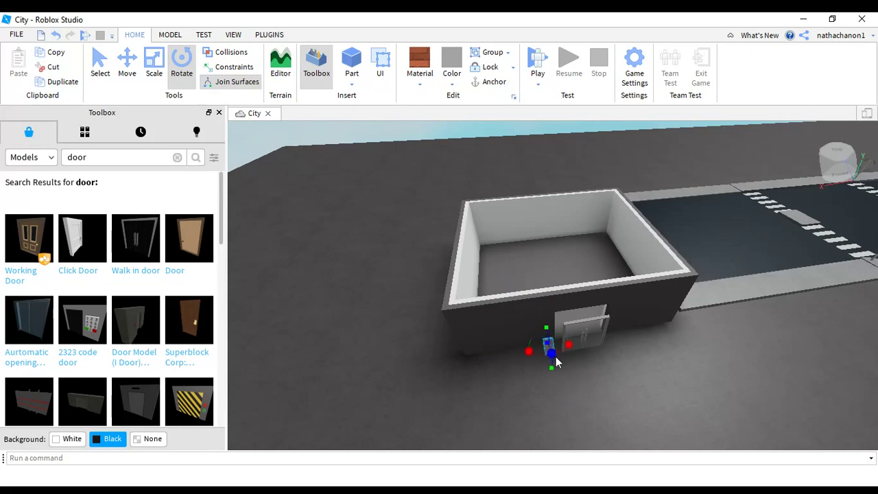
key("ctrl+3")
key("ctrl+2")
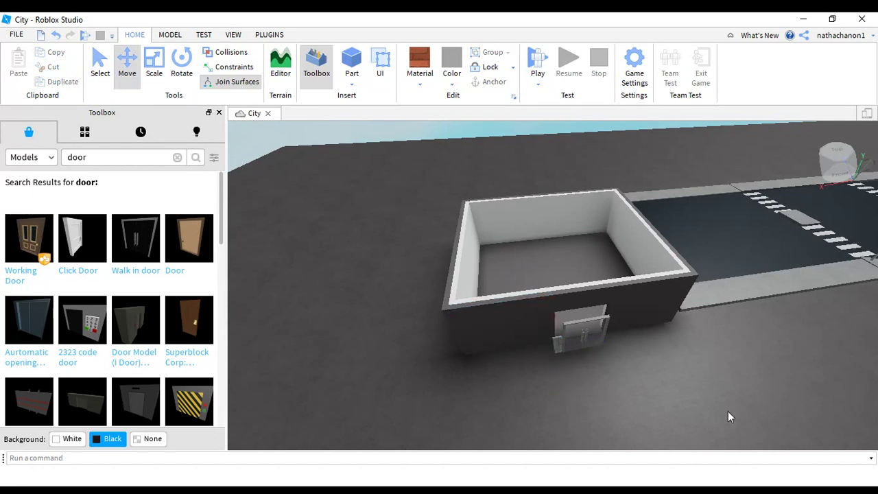
Step: Move the upright block against the front wall, into the gap beside the glass door
key("w")
right_click_drag(669, 421, 669, 421)
key("s")
key("w")
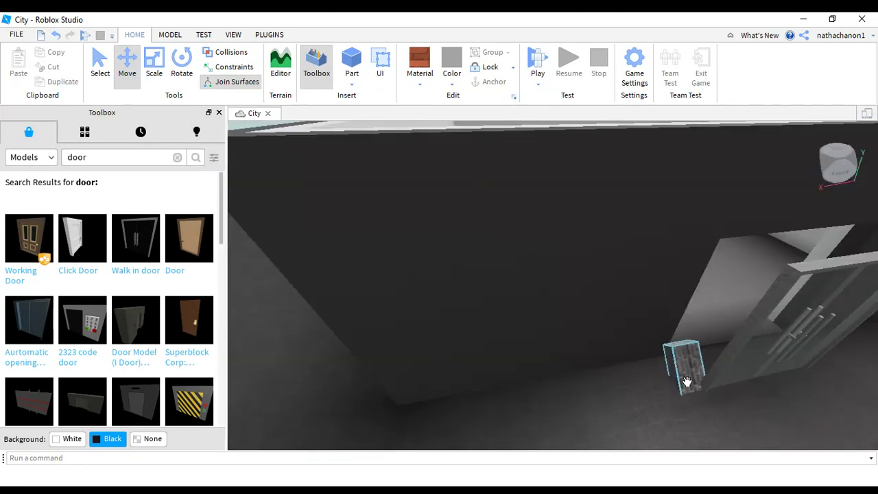
left_click_drag(687, 382, 672, 353)
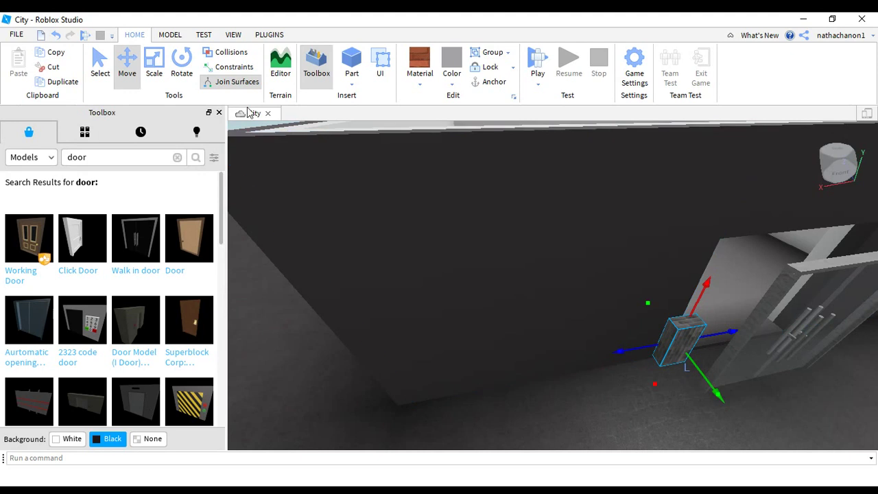
Step: Scale the block outward from the wall and up to the door's height to close the door's side gap
left_click(154, 63)
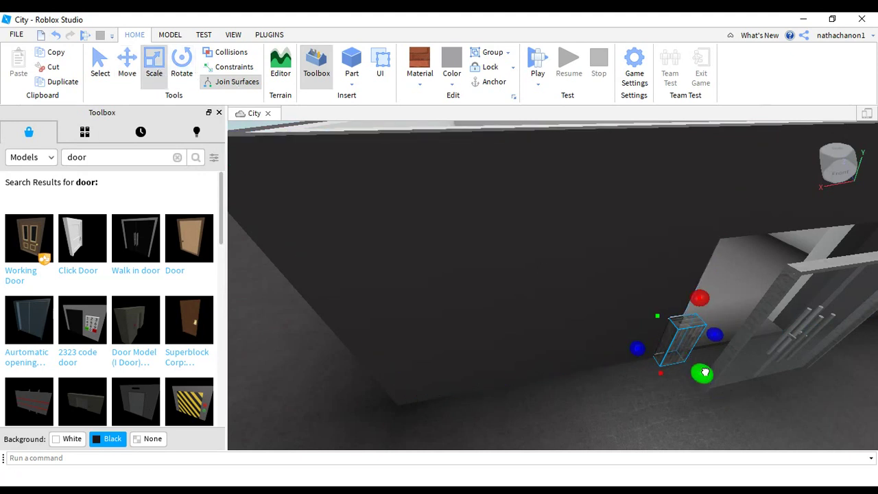
left_click_drag(704, 372, 736, 404)
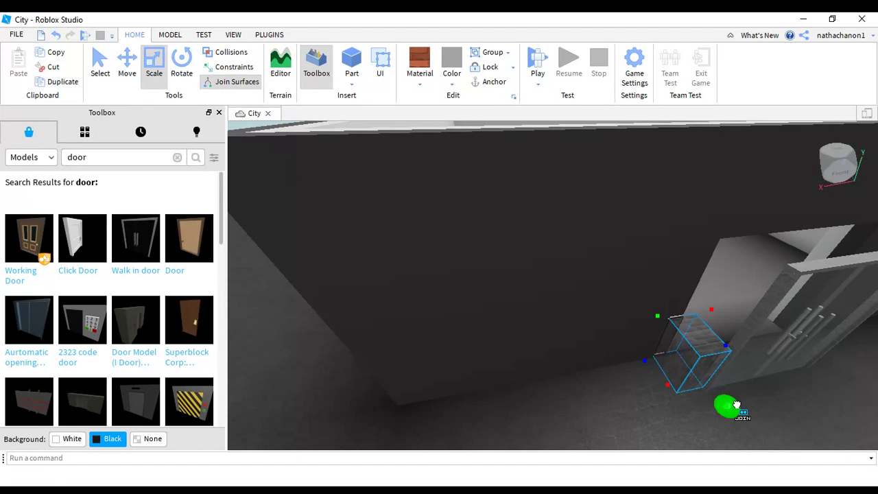
key("f")
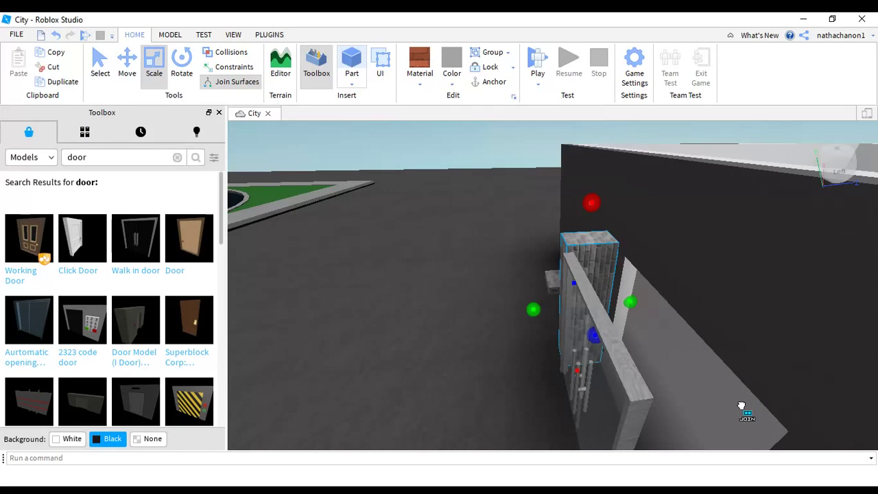
Step: Lay a second block above the glass door and stretch it across the door's width
right_click_drag(742, 406, 623, 291)
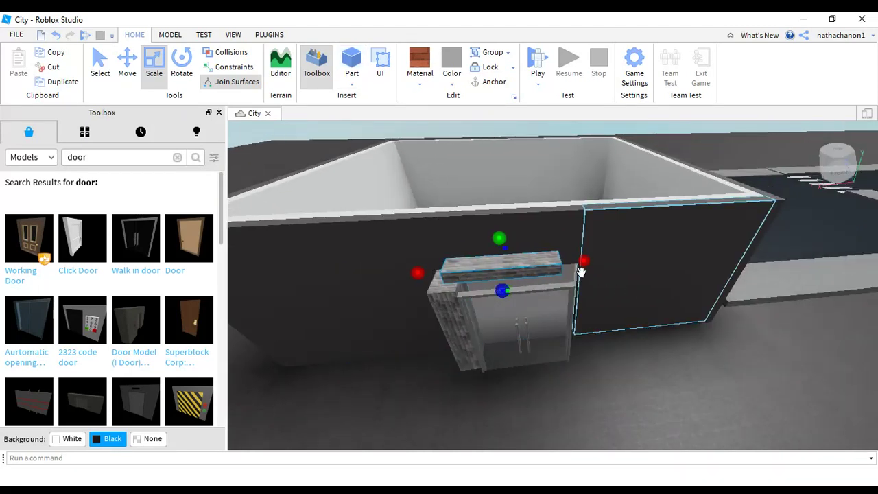
left_click(597, 268)
left_click(535, 266)
left_click(616, 268)
left_click(538, 266)
left_click(581, 266)
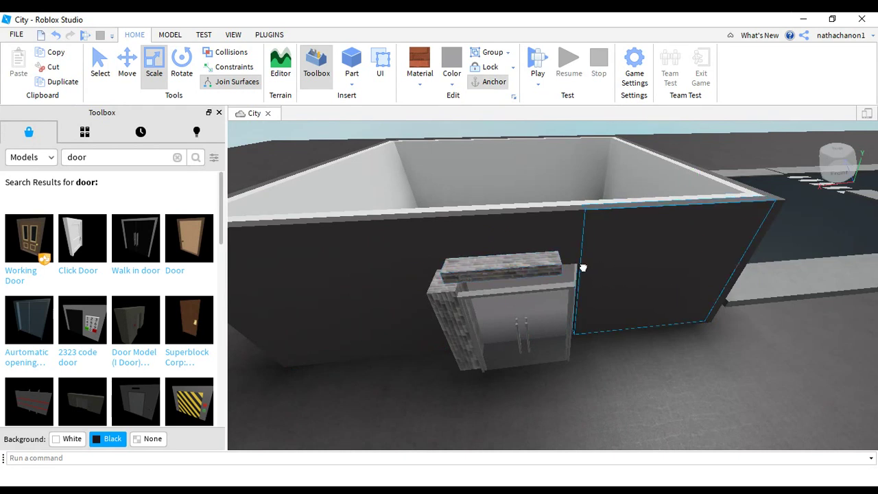
left_click(538, 268)
Step: Try to lengthen the block above the door toward the far edge of the doorway
right_click_drag(539, 267, 562, 263)
key("d")
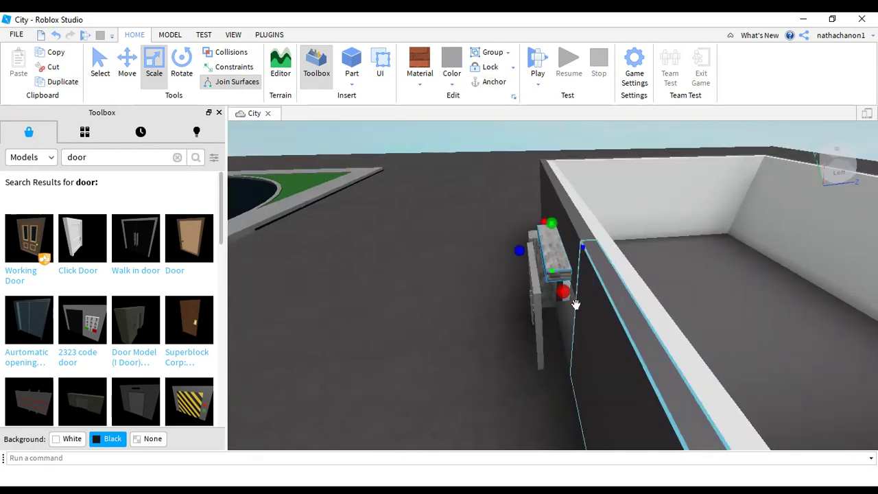
left_click_drag(569, 298, 573, 306)
right_click_drag(580, 316, 581, 278)
left_click_drag(607, 274, 611, 281)
right_click_drag(611, 281, 664, 282)
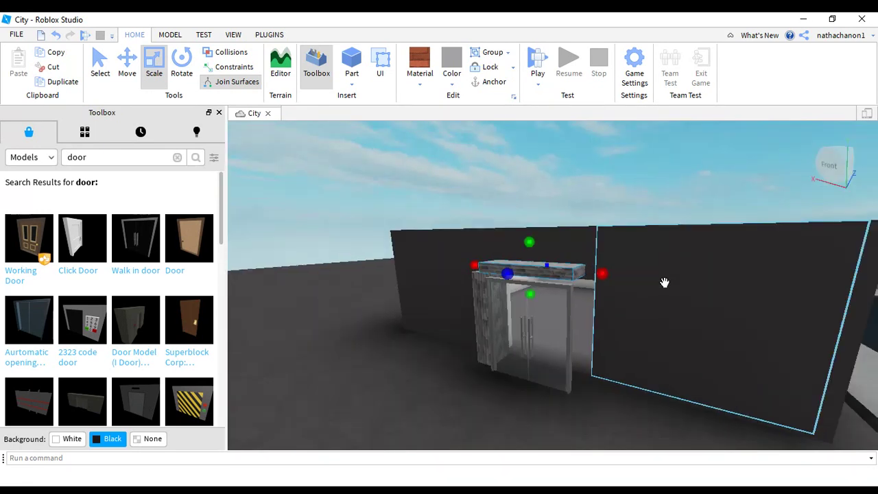
key("d")
key("a")
key("d")
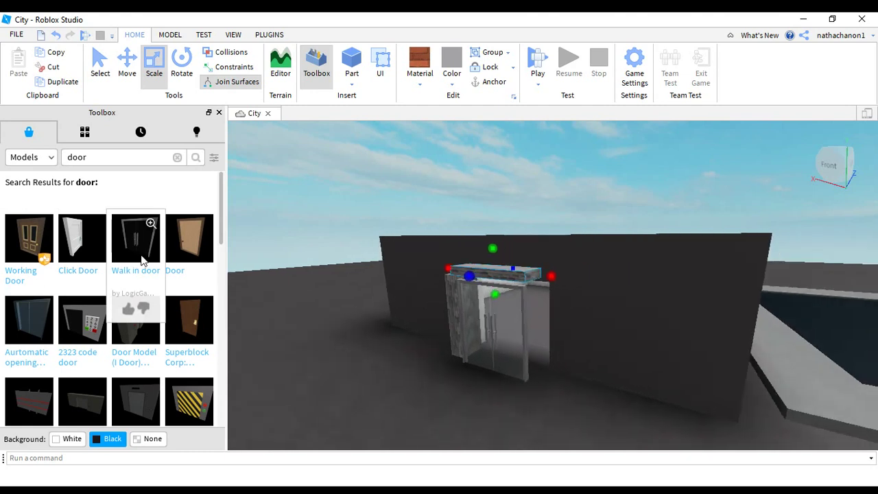
Step: Bring a third block down from the top of the wall to the open side of the glass door
left_click(97, 163)
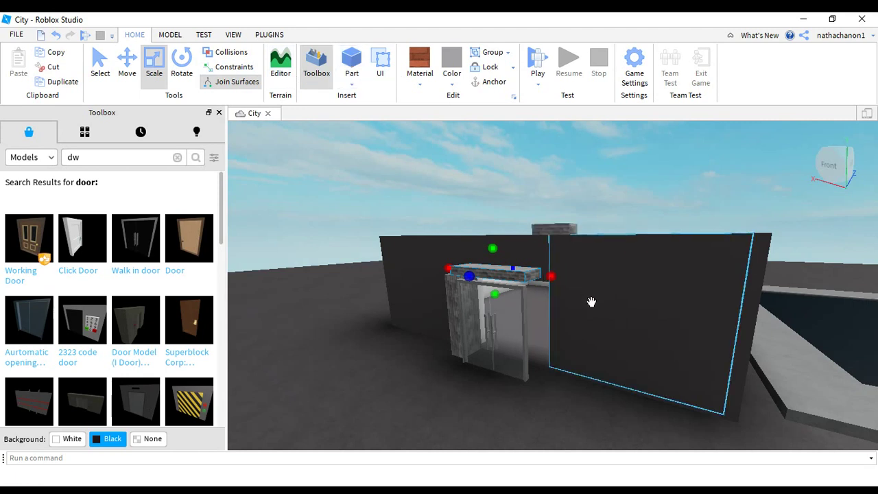
right_click_drag(640, 296, 618, 321)
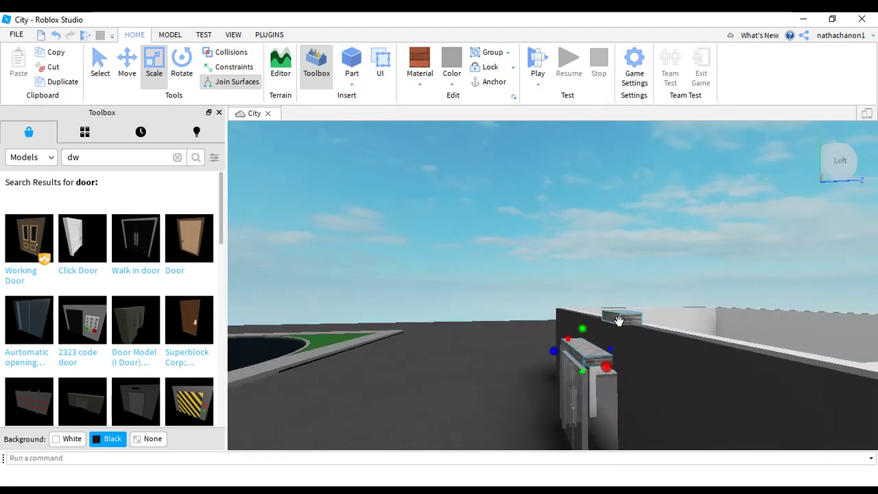
left_click_drag(630, 321, 620, 447)
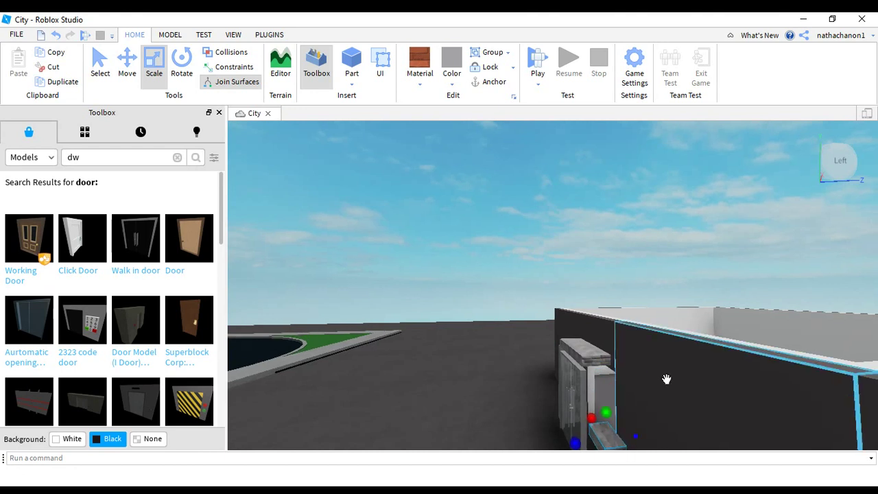
right_click_drag(666, 379, 666, 379)
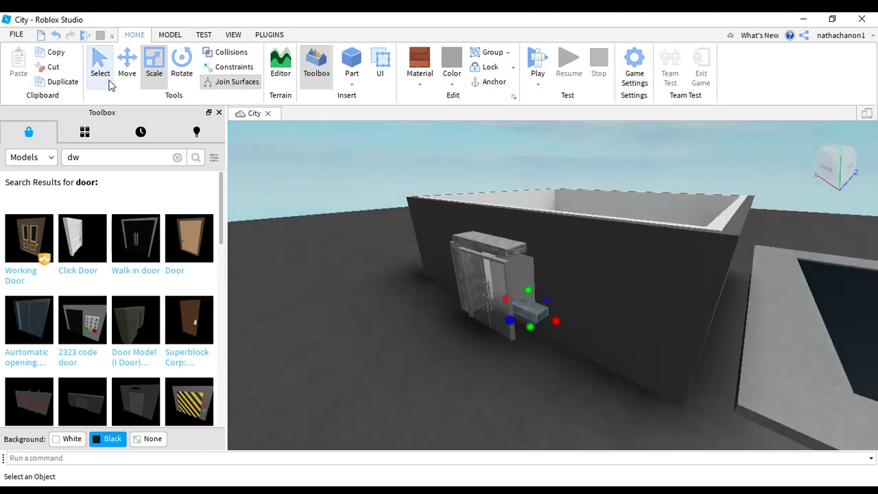
mouse_move(556, 323)
left_mouse_down()
mouse_move(523, 324)
mouse_move(558, 329)
mouse_move(529, 314)
mouse_move(580, 289)
mouse_move(528, 327)
mouse_move(553, 326)
mouse_move(545, 318)
left_mouse_up()
left_click(552, 327)
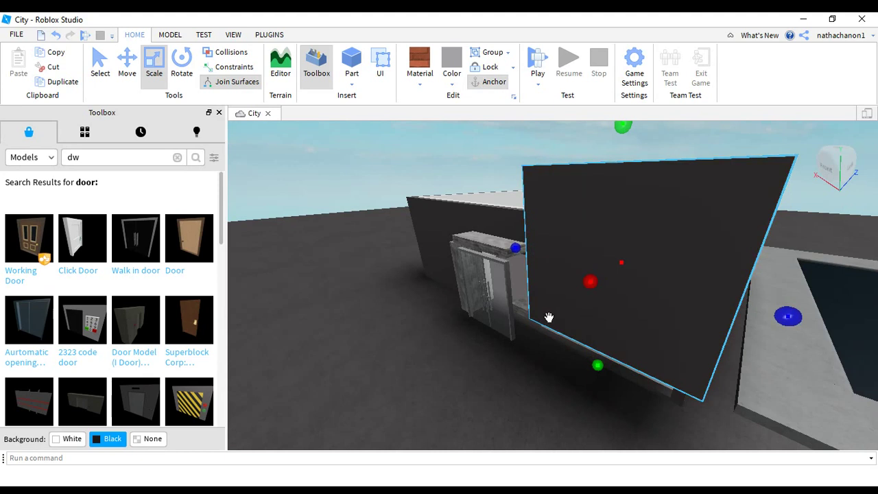
left_click(56, 35)
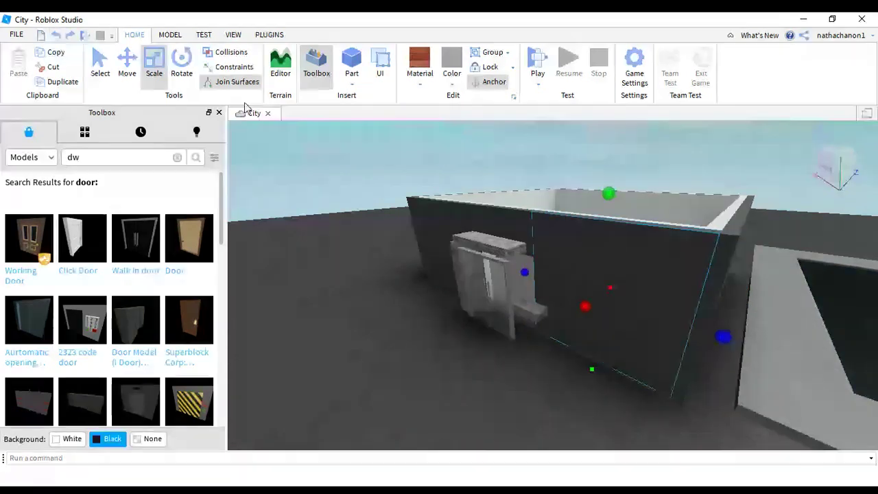
Step: Stretch the third block upward to the height of the glass door on its open side
left_click(548, 312)
scroll(552, 319, "up", 5)
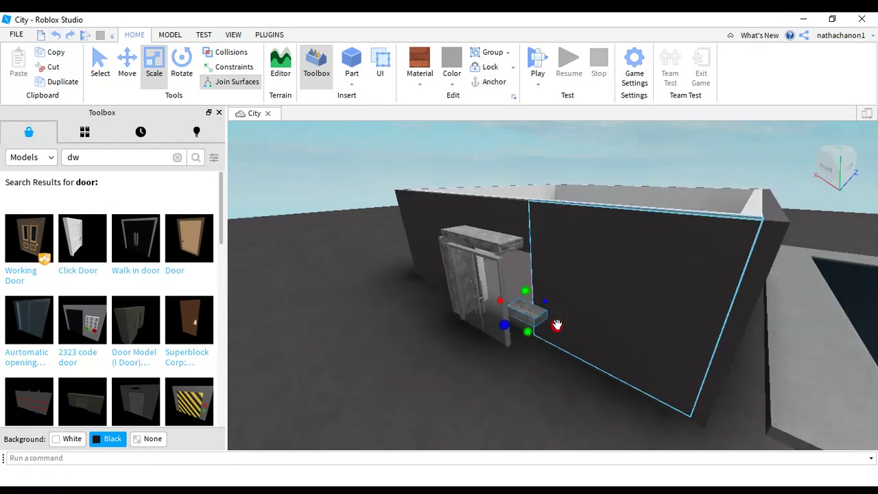
left_click_drag(571, 403, 521, 413)
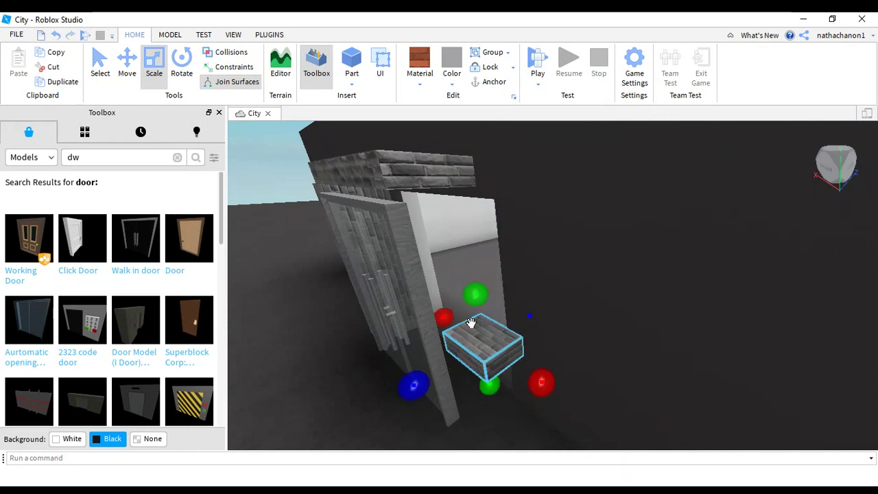
left_click_drag(480, 302, 441, 113)
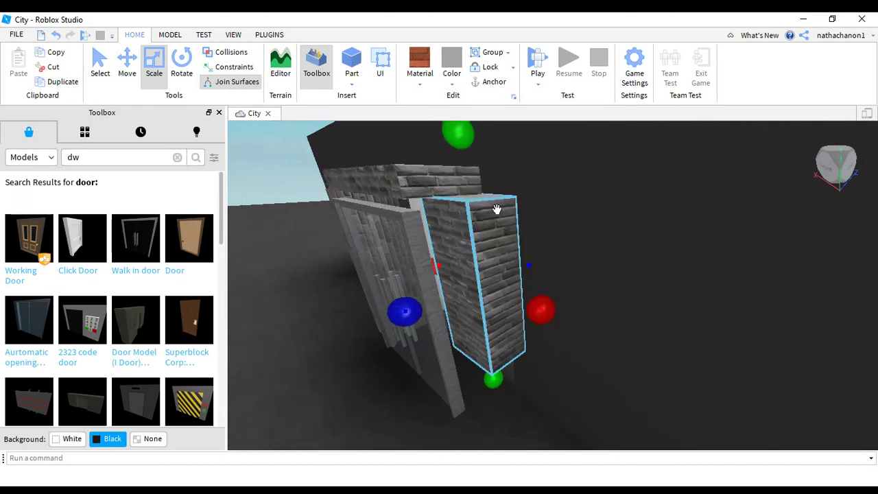
Step: Extend the side block through the doorway past the room's inner wall face and lengthen it down to the ground beside the door
right_click_drag(495, 209, 568, 329)
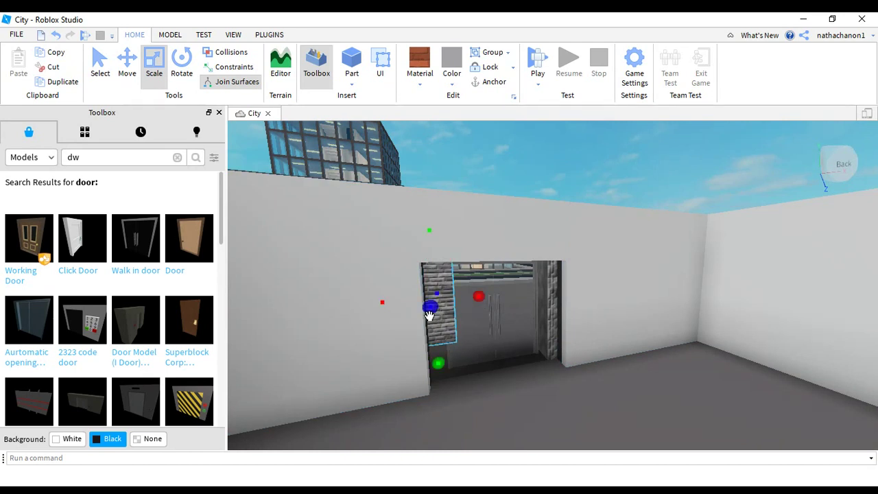
left_click_drag(424, 318, 417, 317)
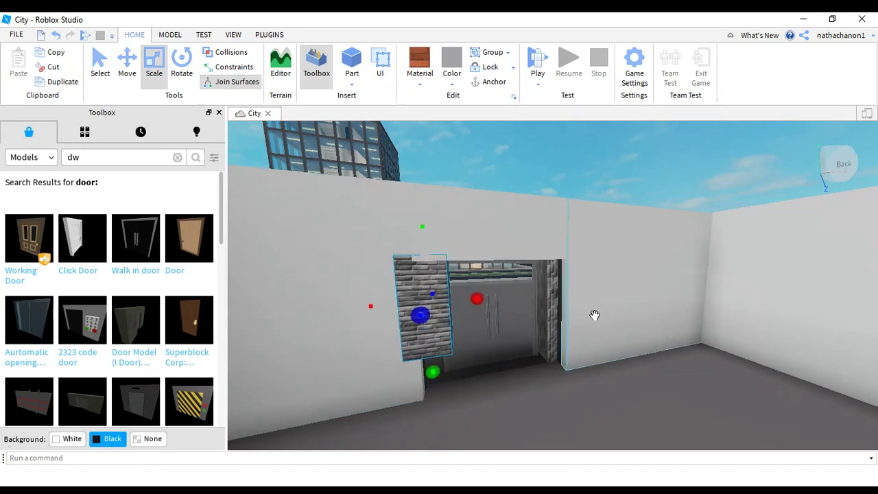
mouse_move(597, 314)
right_mouse_down()
mouse_move(607, 310)
mouse_move(610, 321)
right_mouse_up()
right_click_drag(614, 319, 611, 322)
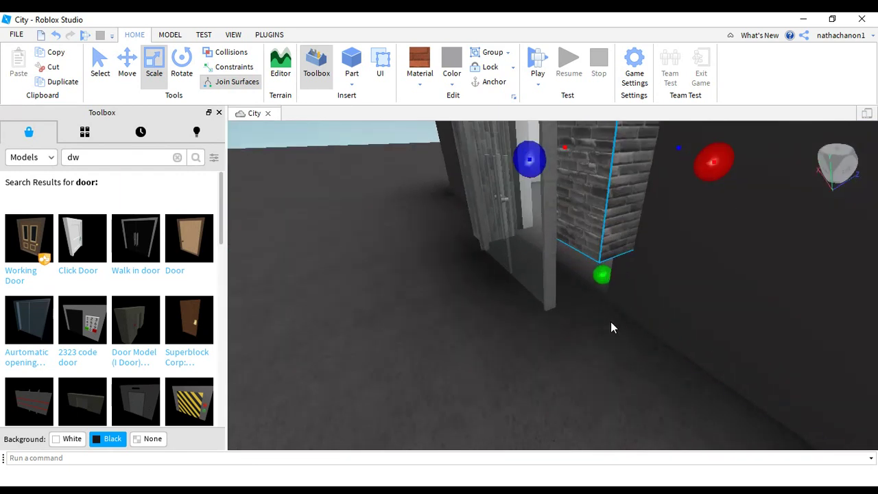
left_click_drag(601, 276, 584, 339)
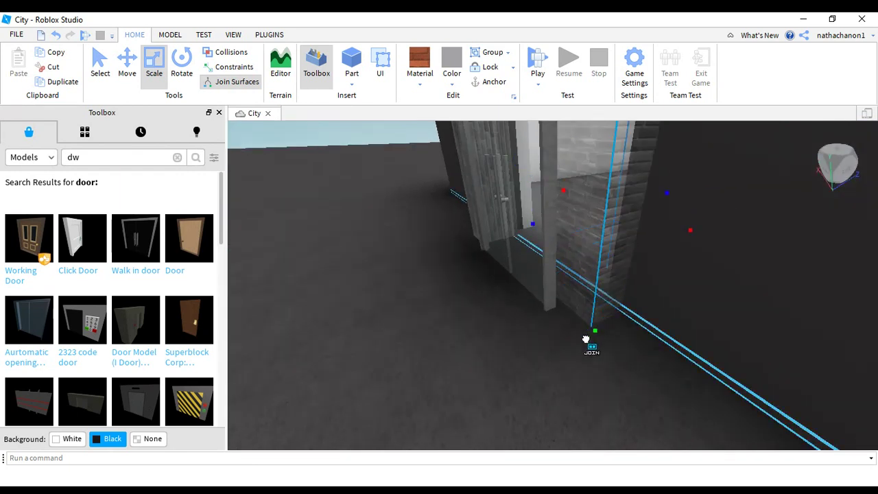
right_click_drag(653, 307, 653, 306)
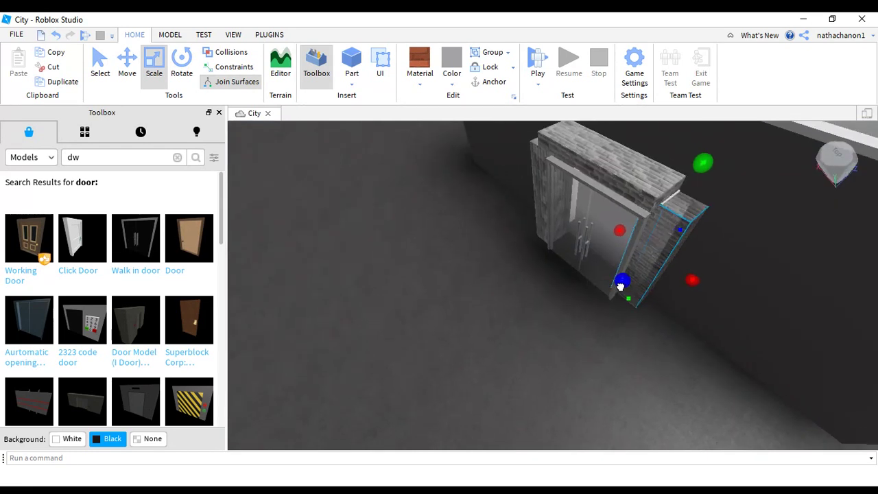
right_click_drag(674, 285, 674, 286)
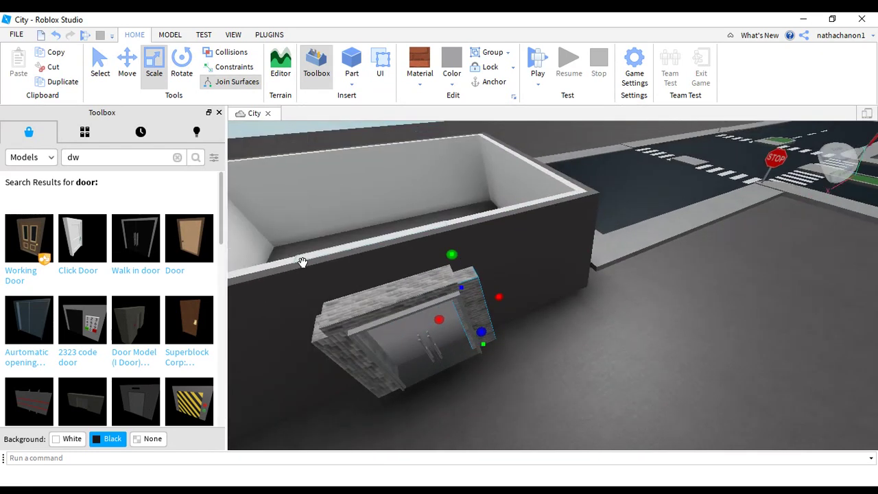
Step: Replace the model search text with "SEE YOU IN THE NEXT PART"
left_click(136, 161)
key("BackSpace")
key("BackSpace")
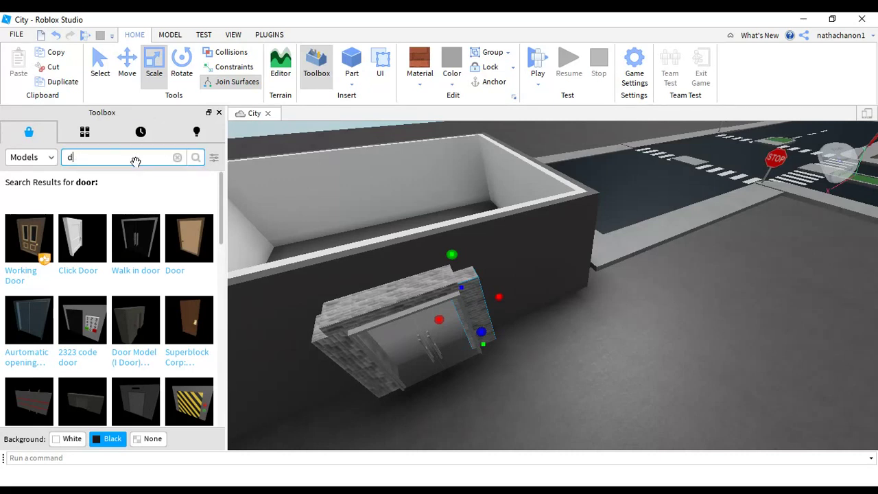
type("SEE YO")
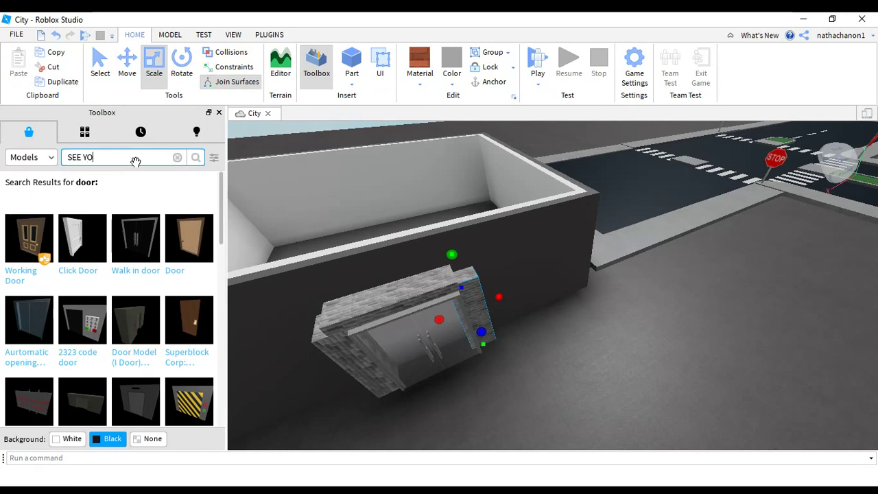
type("U IN")
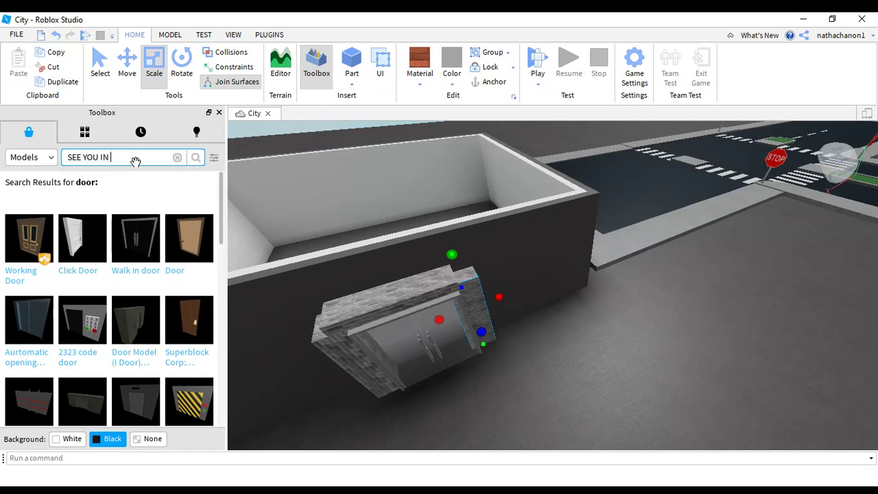
type(" THE NEXT PART")
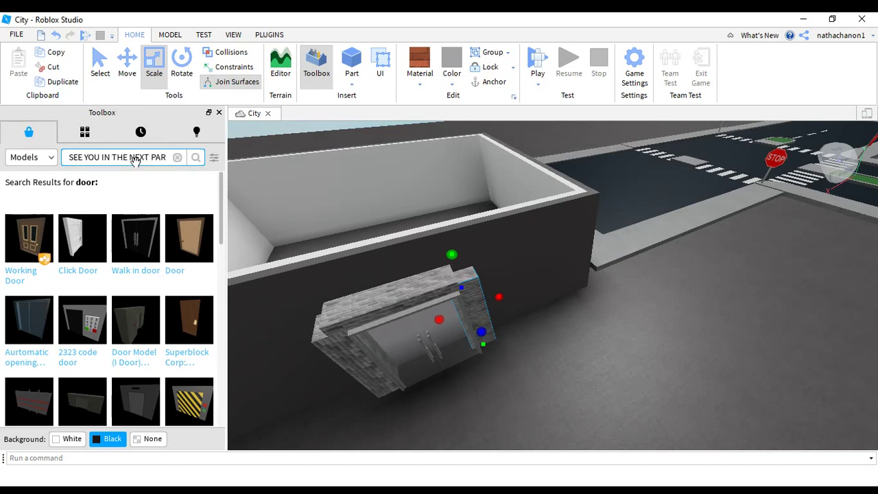